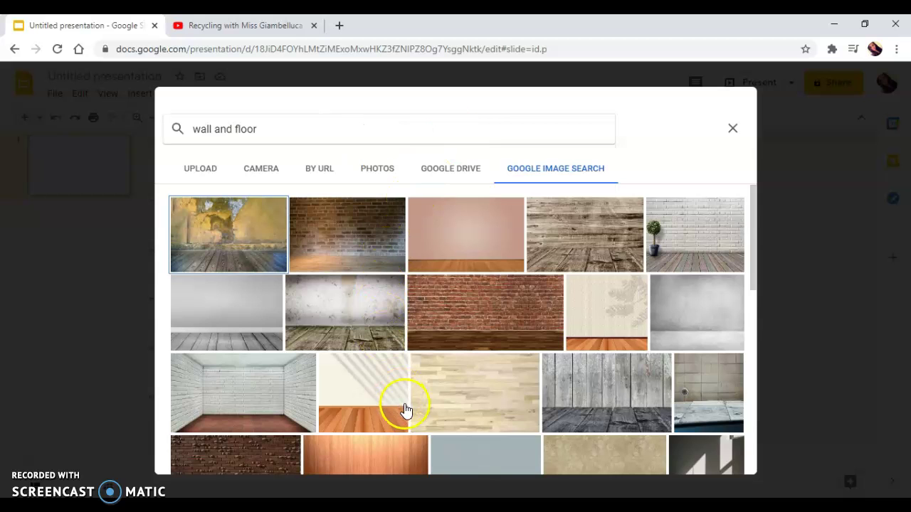
- Set the slide background to the image of a plain gray wall with a white baseboard and gray wooden floor
scroll(403, 408, "down", 2)
scroll(404, 408, "up", 1)
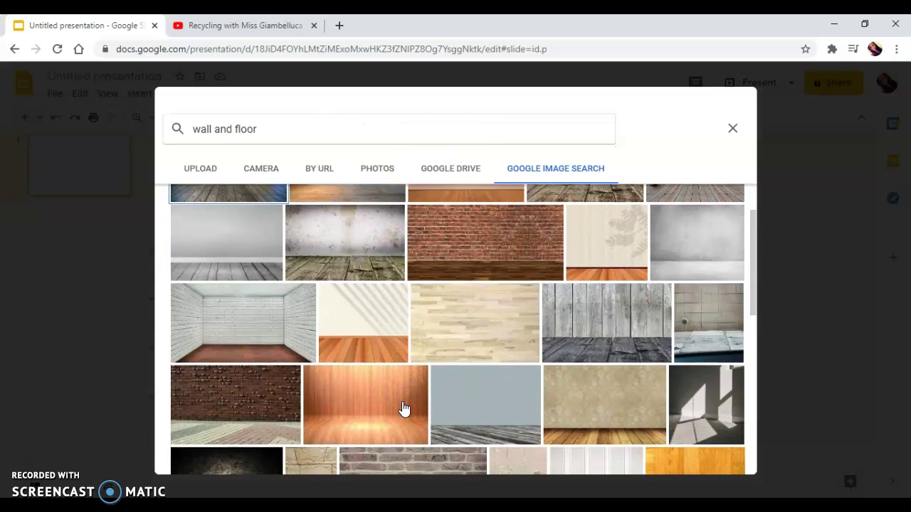
left_click(233, 286)
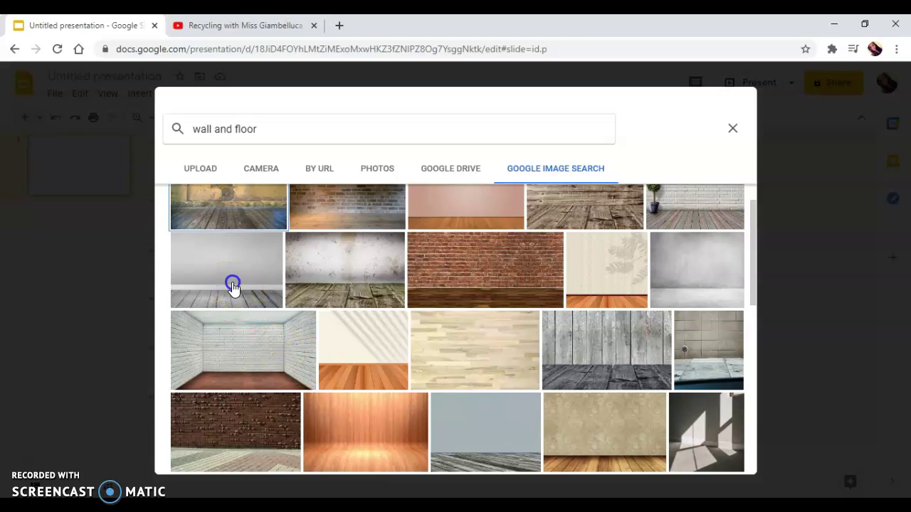
left_click(722, 459)
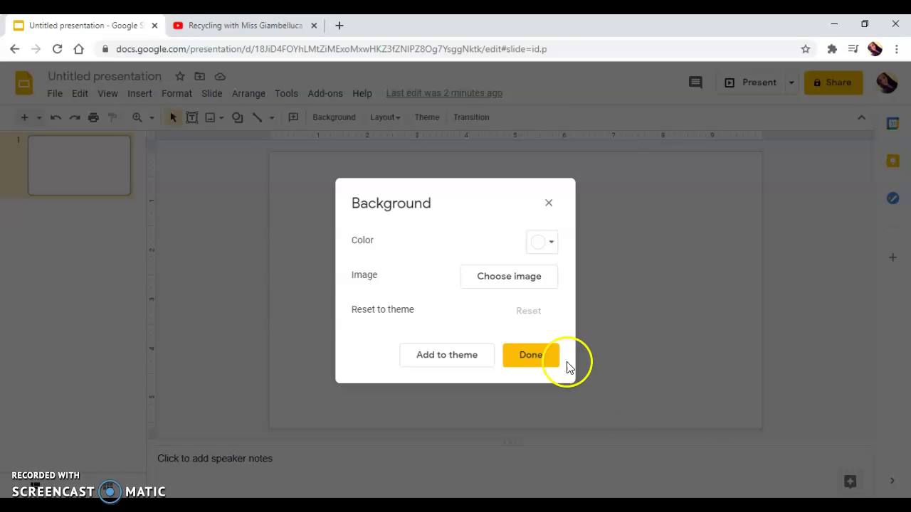
left_click(539, 356)
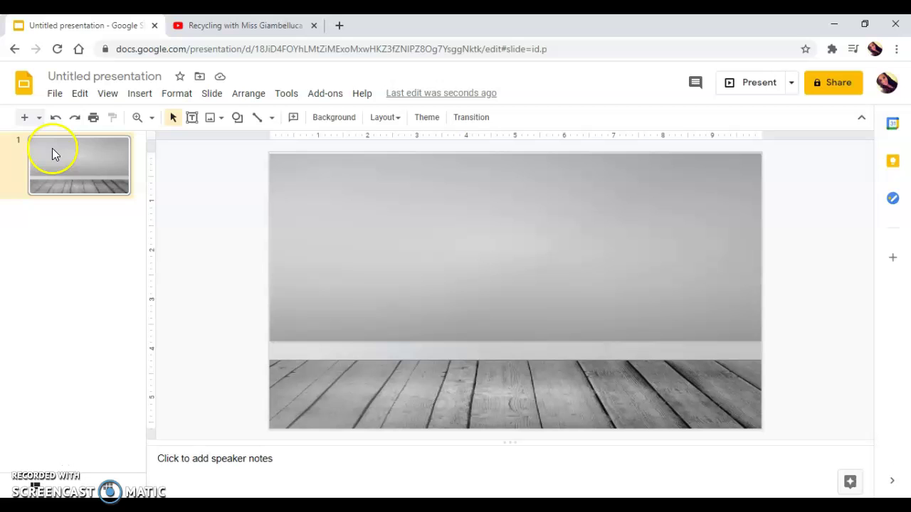
- Search the web for images of a "transparent desk" to insert on the slide
left_click(140, 98)
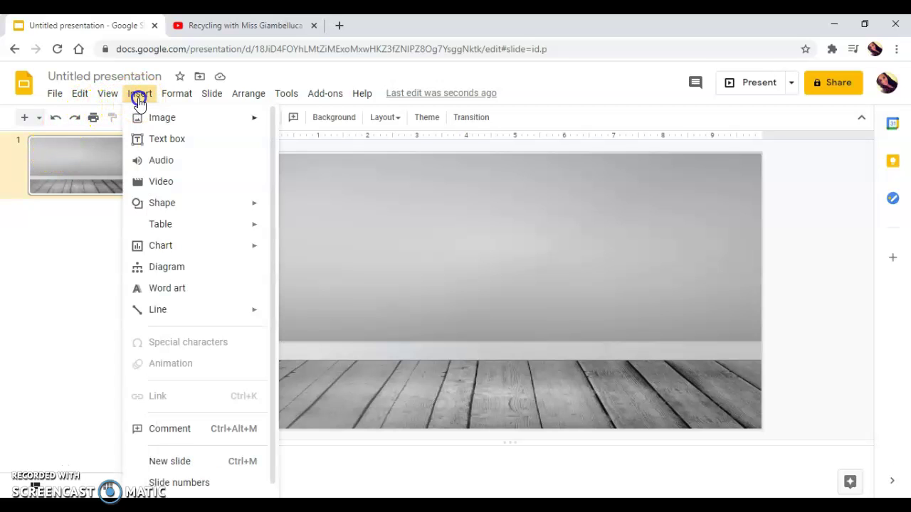
left_click(156, 119)
left_click(311, 143)
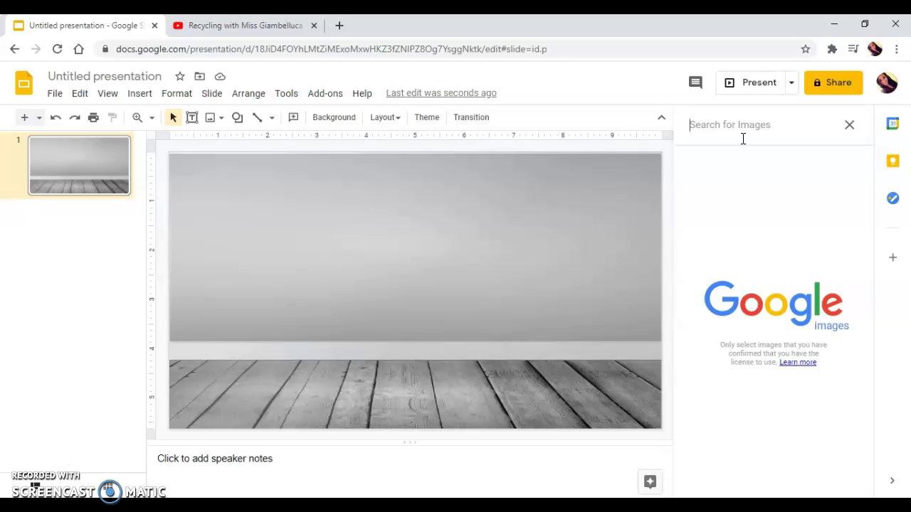
type("transpa")
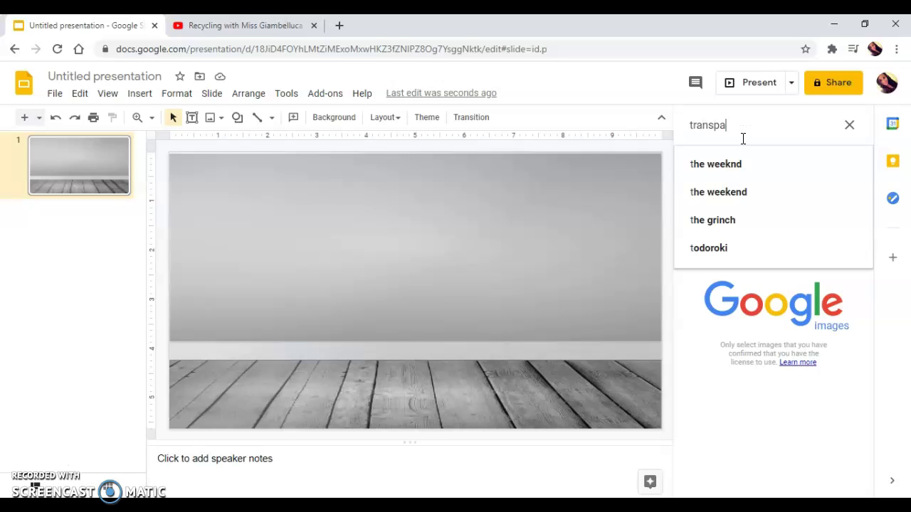
type("rent desk")
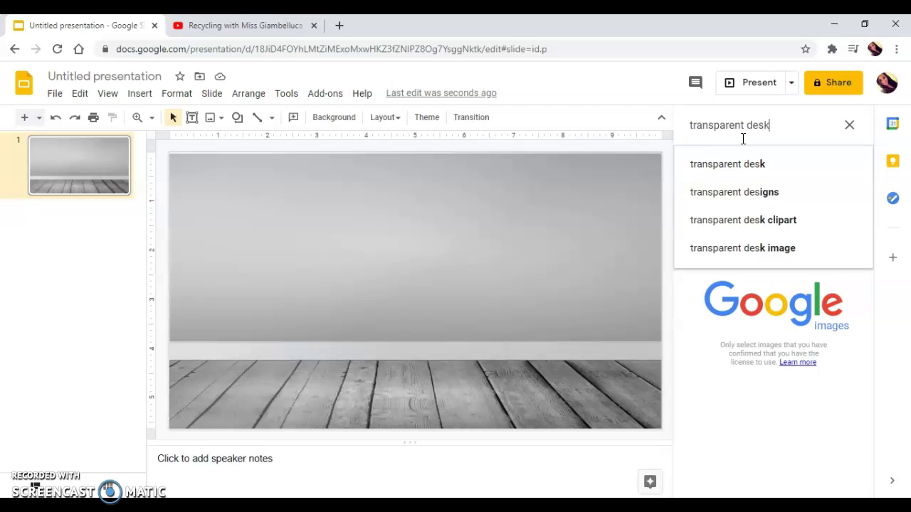
key("Return")
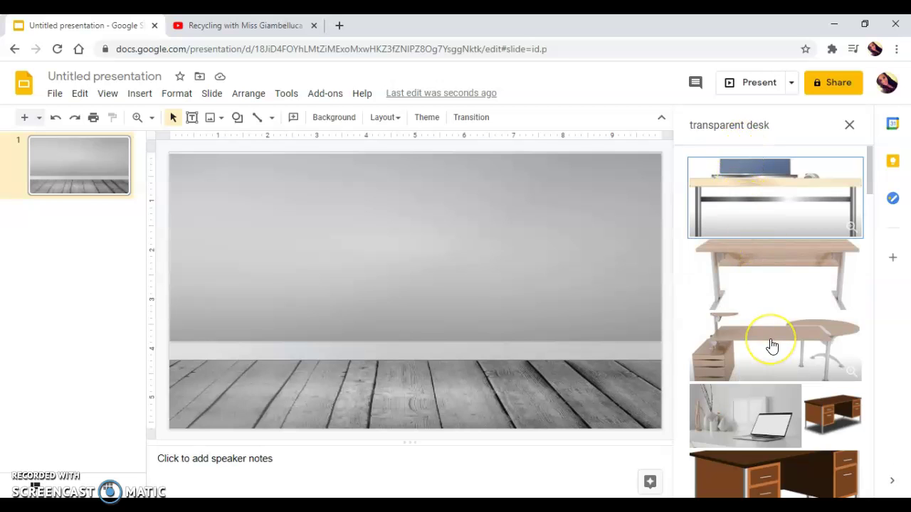
- Insert the brown desk image with a floor shadow, shrink it to about half size and place it on the floor's right side
scroll(772, 347, "down", 5)
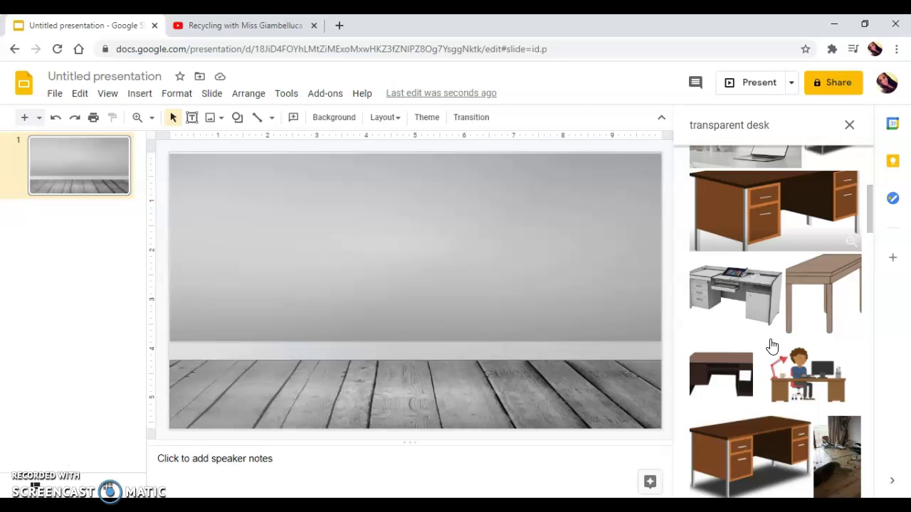
left_click(745, 443)
left_click_drag(745, 443, 456, 284)
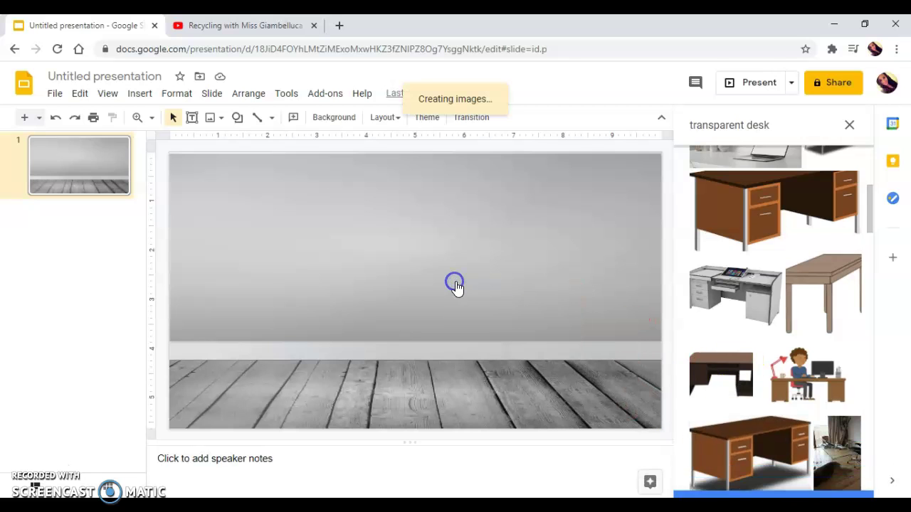
left_click(727, 439)
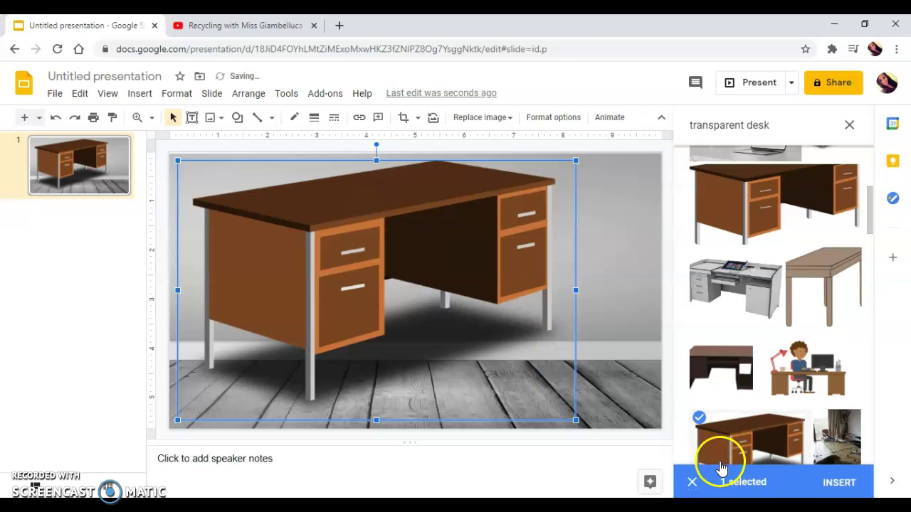
left_click_drag(575, 420, 391, 272)
left_click_drag(358, 235, 545, 347)
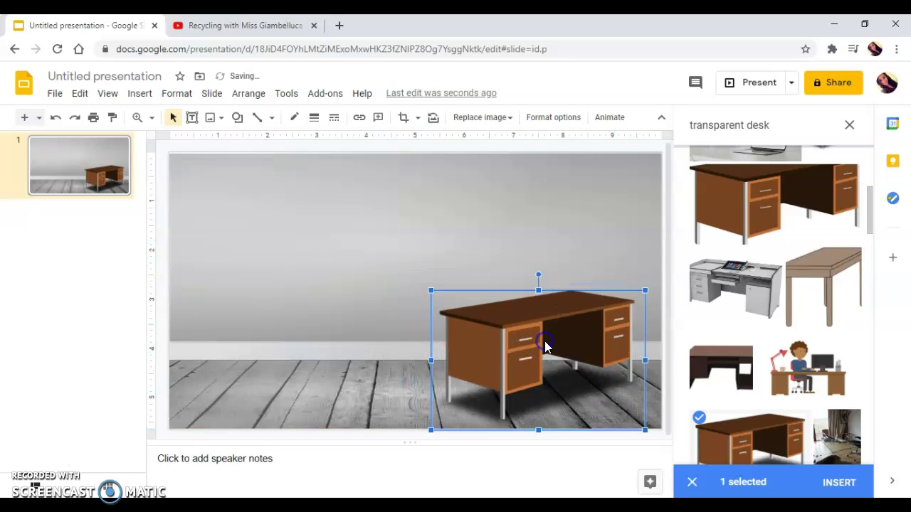
- Change the image search to "transparent chalkboard"
left_click(781, 122)
key("BackSpace")
key("BackSpace")
key("BackSpace")
key("BackSpace")
type("chal")
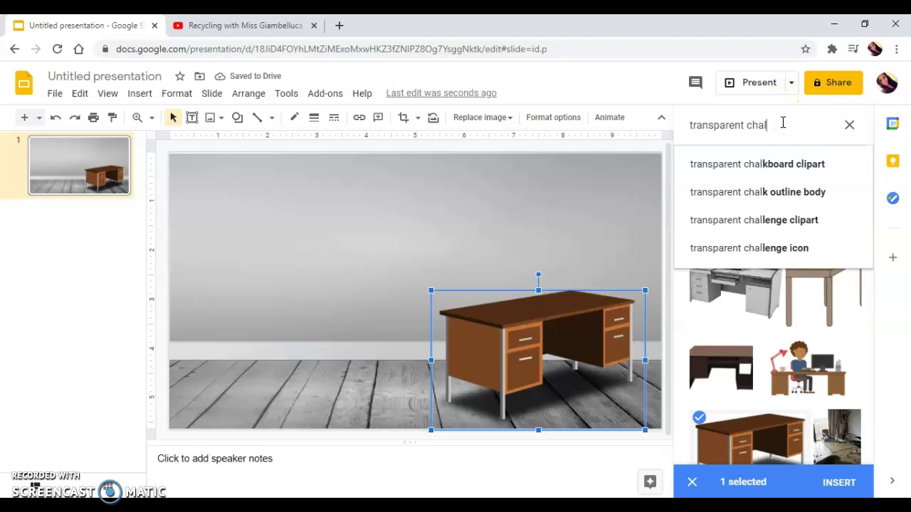
type("kboard")
key("Return")
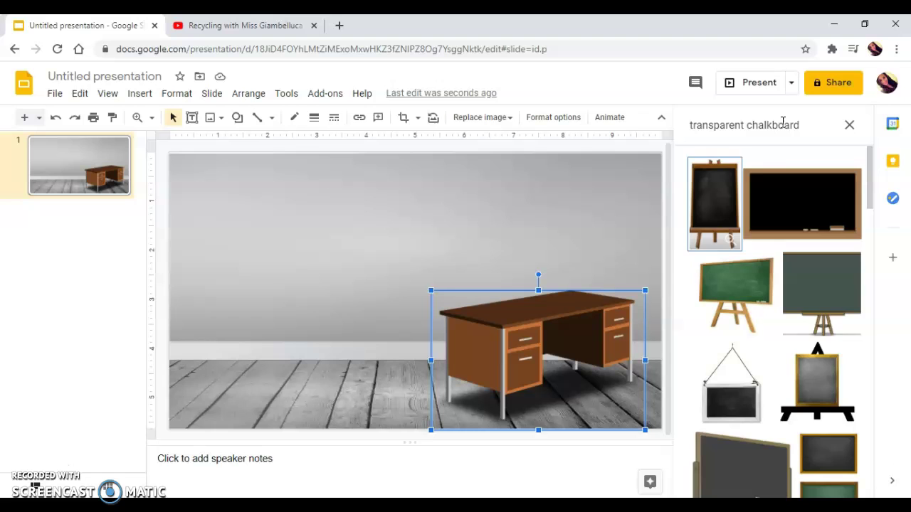
- Try inserting the black chalkboard image with the brown frame onto the wall
left_click(802, 220)
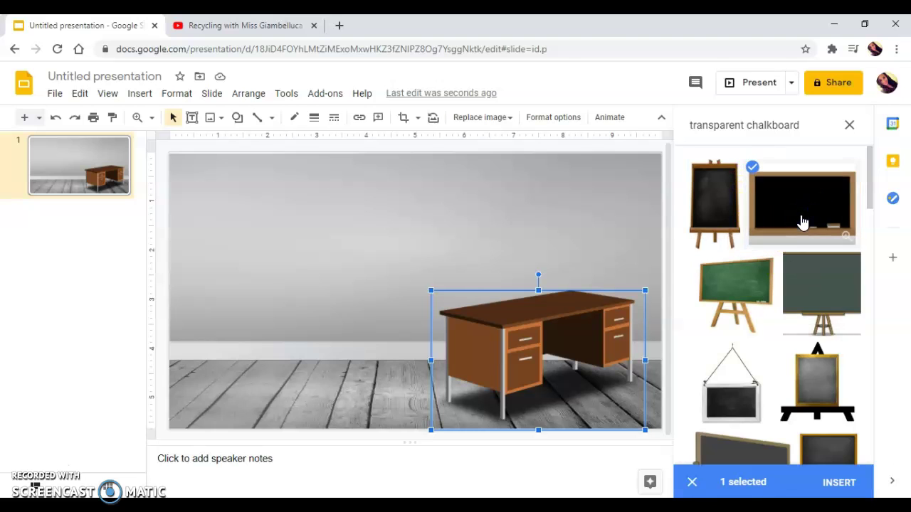
left_click(271, 279)
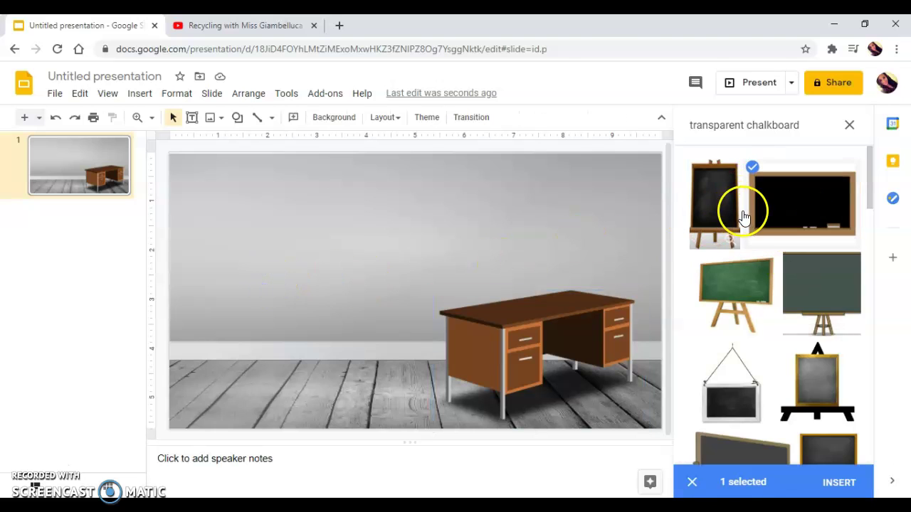
left_click_drag(754, 206, 374, 209)
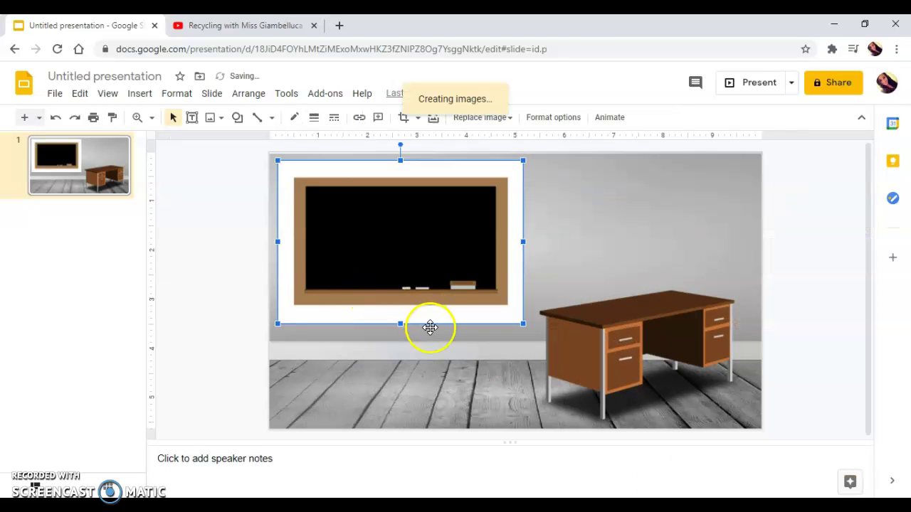
left_click(436, 334)
left_click(426, 285)
left_click(641, 205)
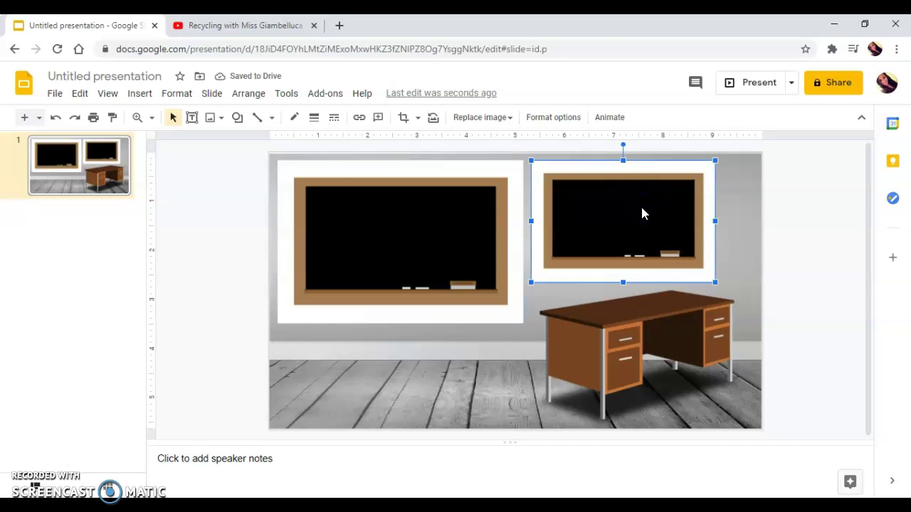
- Delete both black chalkboard images from the slide
key("Delete")
left_click(439, 235)
key("Delete")
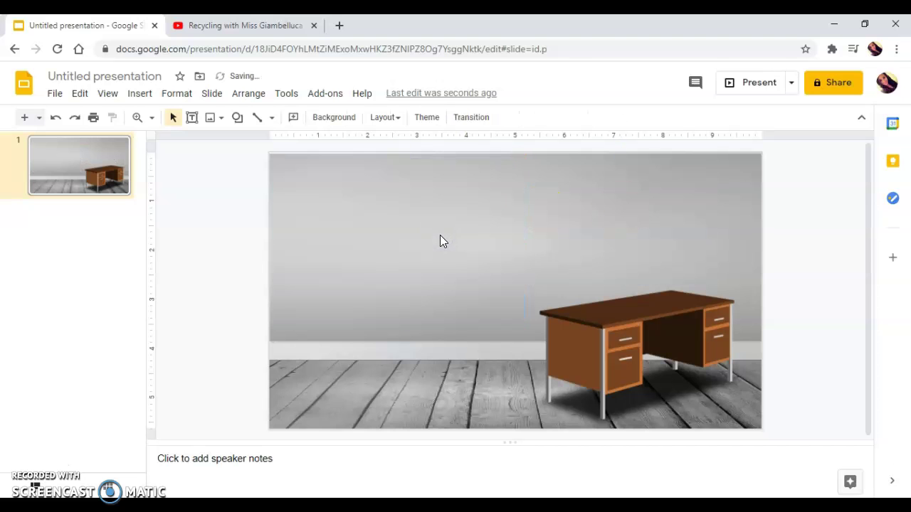
- Reopen the web image search for "transparent chalkboard" and insert the green chalkboard with the wooden frame and chalk ledge
left_click(135, 94)
mouse_move(156, 125)
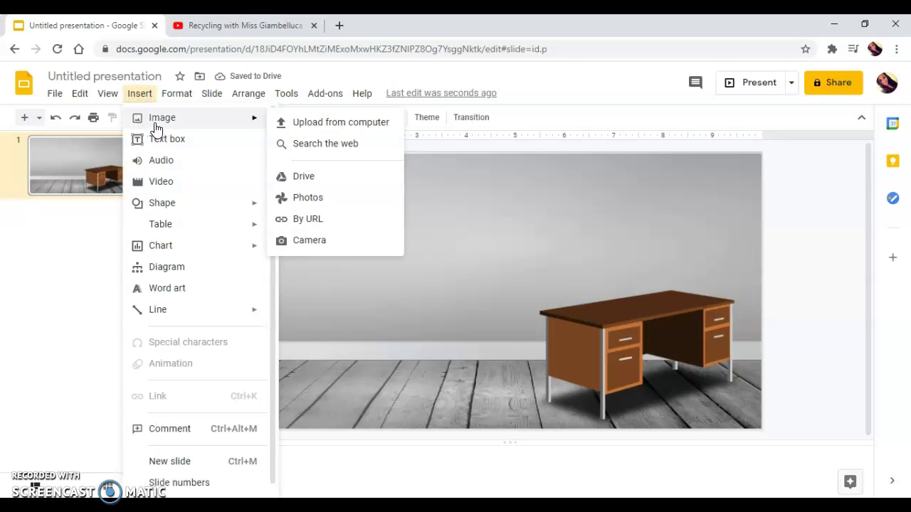
left_click(315, 143)
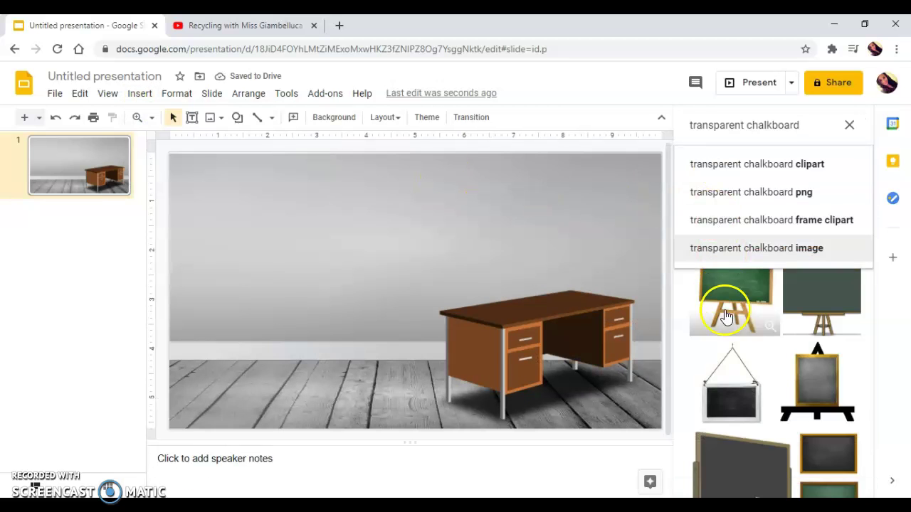
scroll(781, 278, "down", 5)
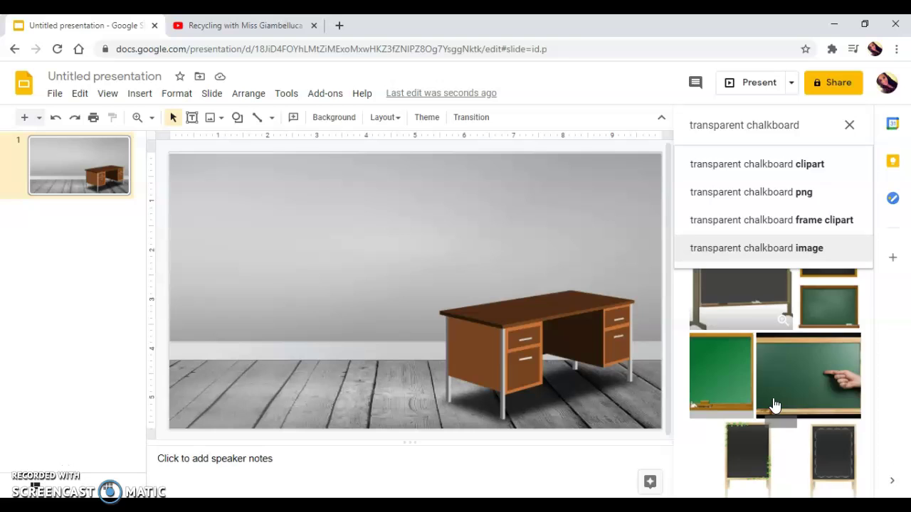
scroll(775, 405, "down", 8)
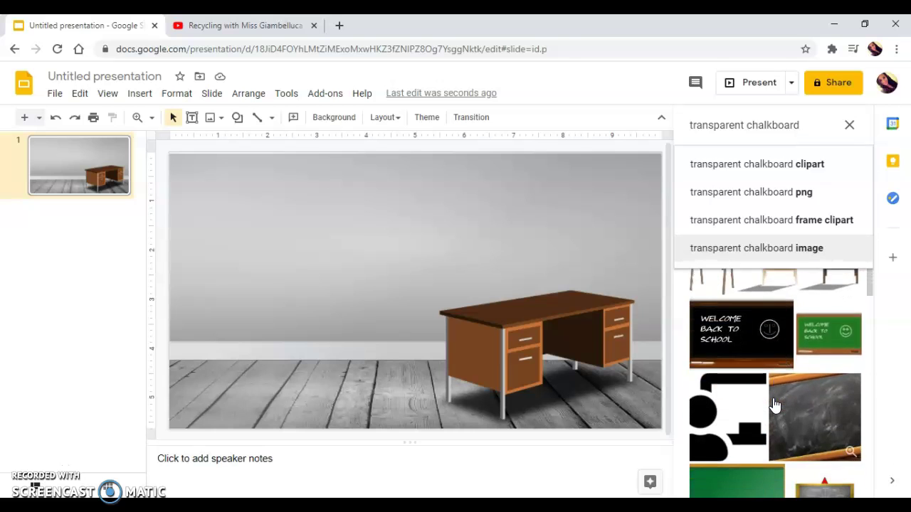
left_click(760, 401)
left_click(759, 403)
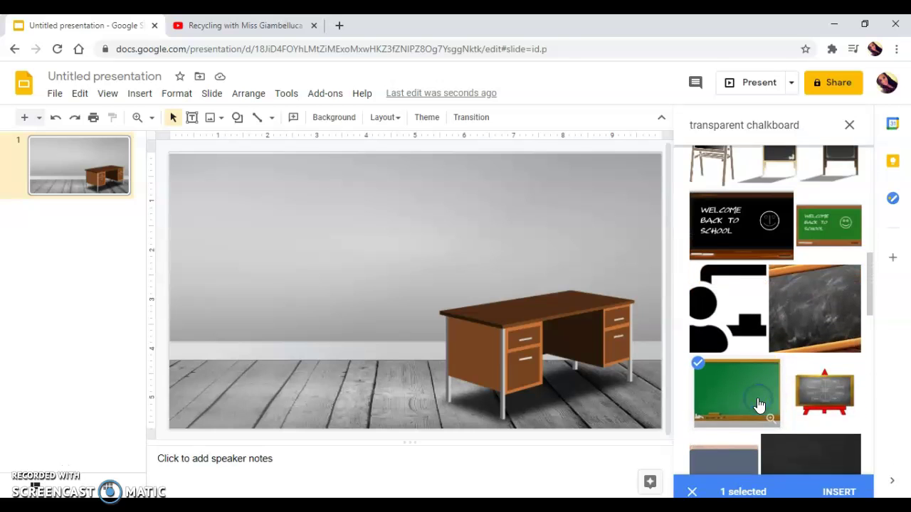
left_click(857, 491)
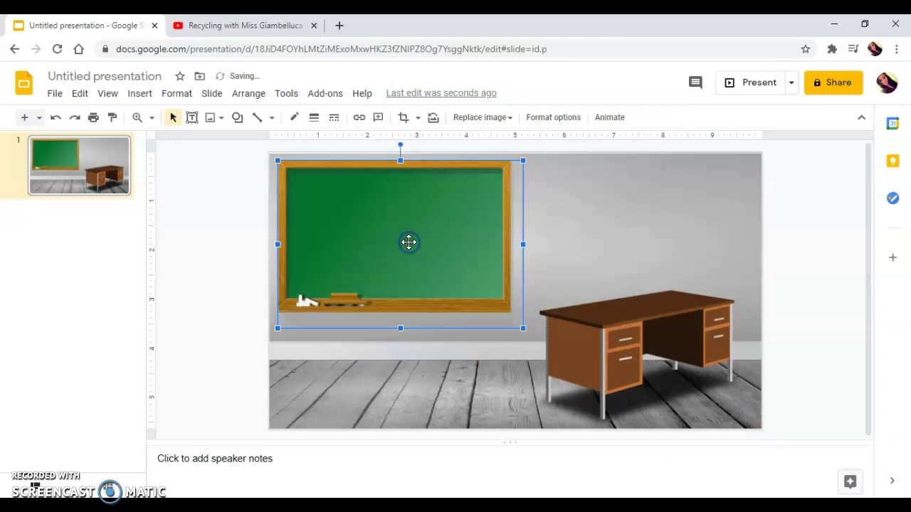
- Enlarge the green chalkboard slightly from its lower-right corner and deselect it
left_click(441, 403)
left_click(438, 285)
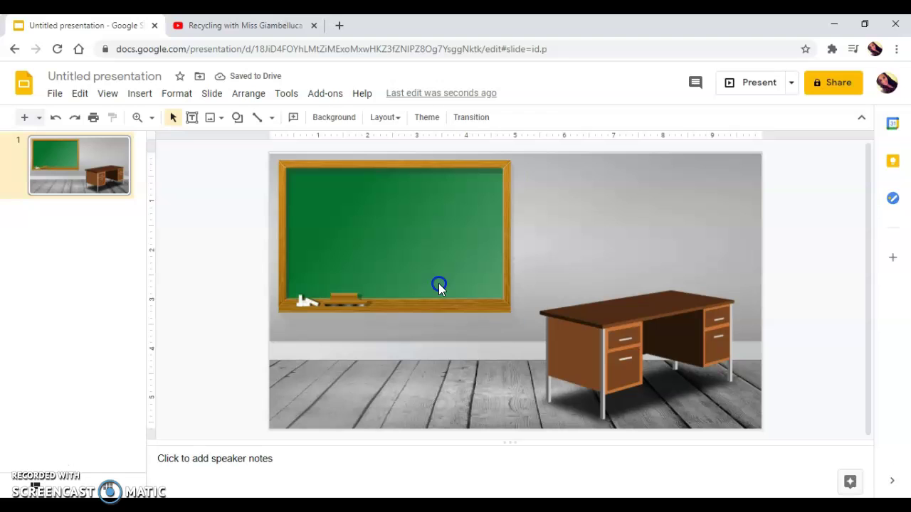
left_click_drag(523, 328, 532, 335)
left_click(455, 381)
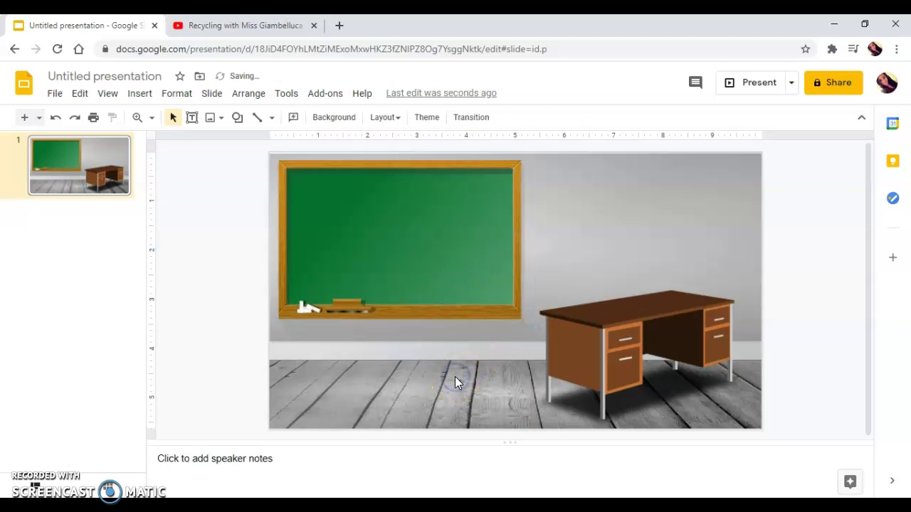
left_click(414, 375)
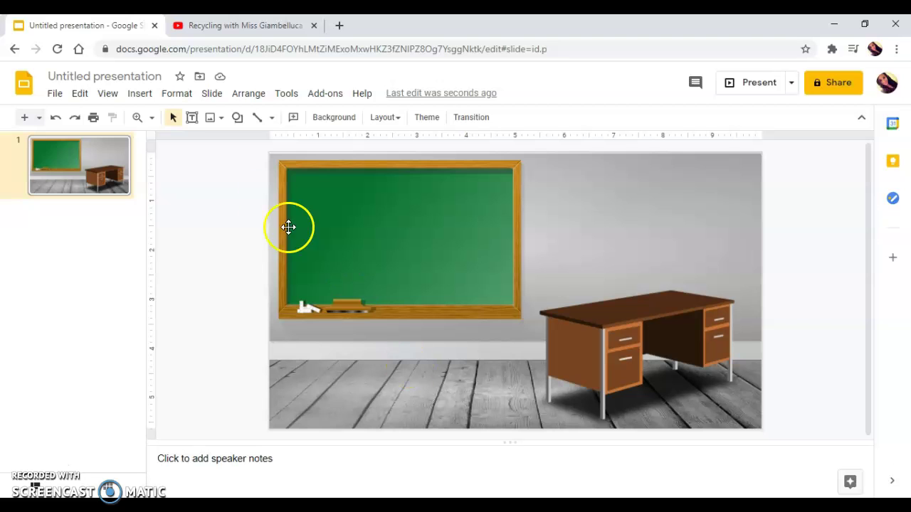
- Switch to the YouTube recycling video and take a rectangular snip of the paused picture without its black borders
left_click(237, 37)
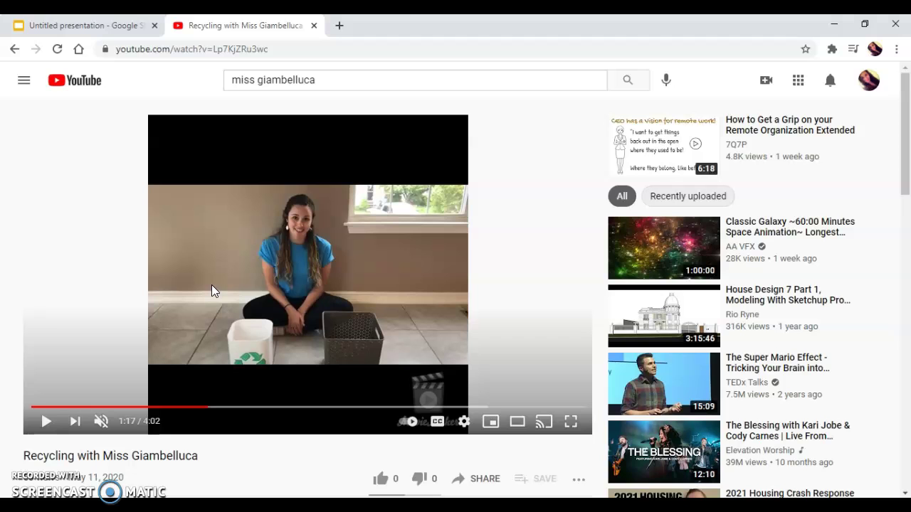
key("super+shift+s")
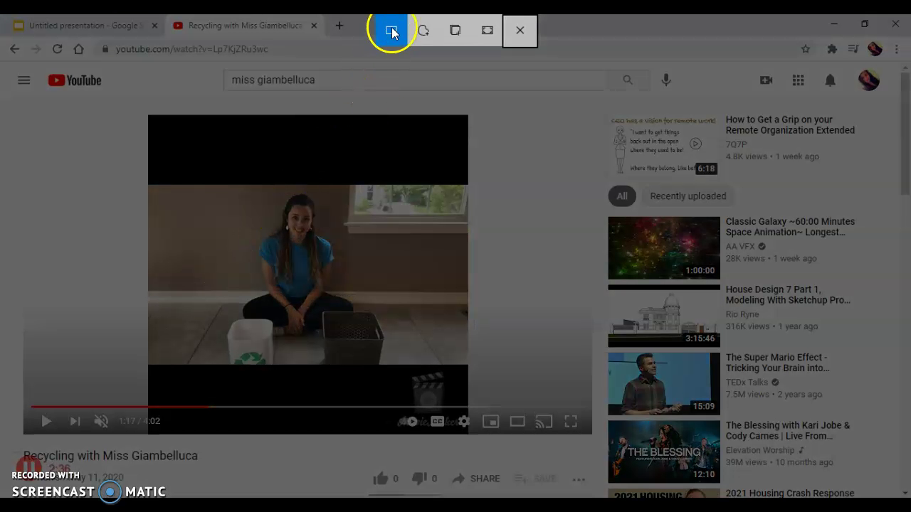
left_click_drag(150, 184, 467, 370)
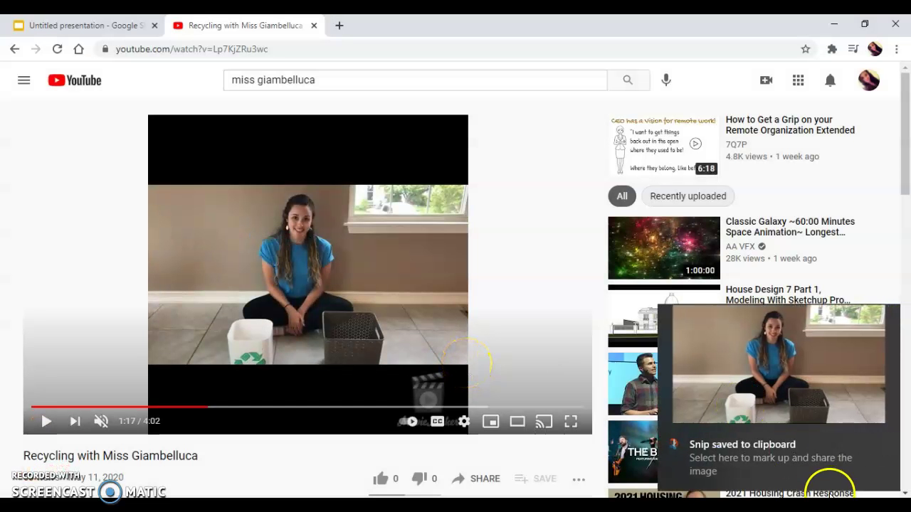
- Switch back to the Google Slides presentation, paste the video snip and position it inside the green chalkboard's frame
left_click(47, 26)
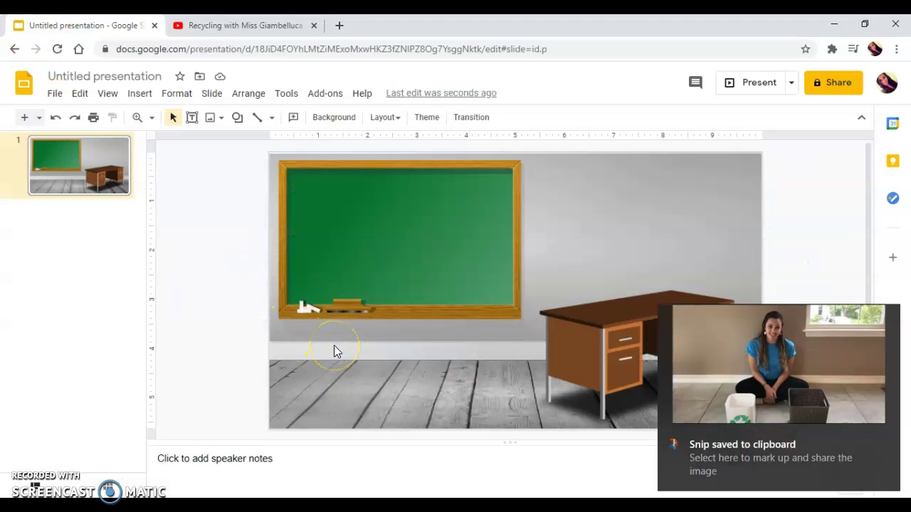
key("ctrl+v")
left_click_drag(630, 203, 386, 223)
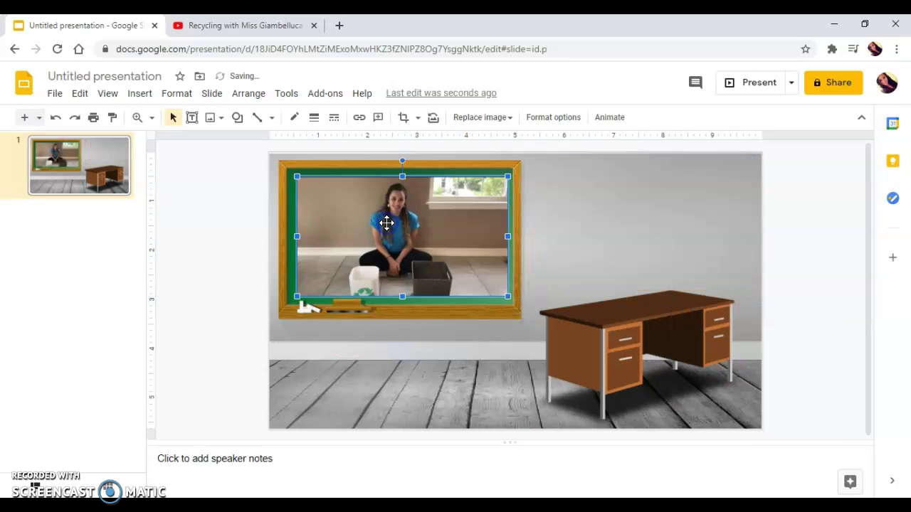
left_click(422, 354)
double_click(428, 231)
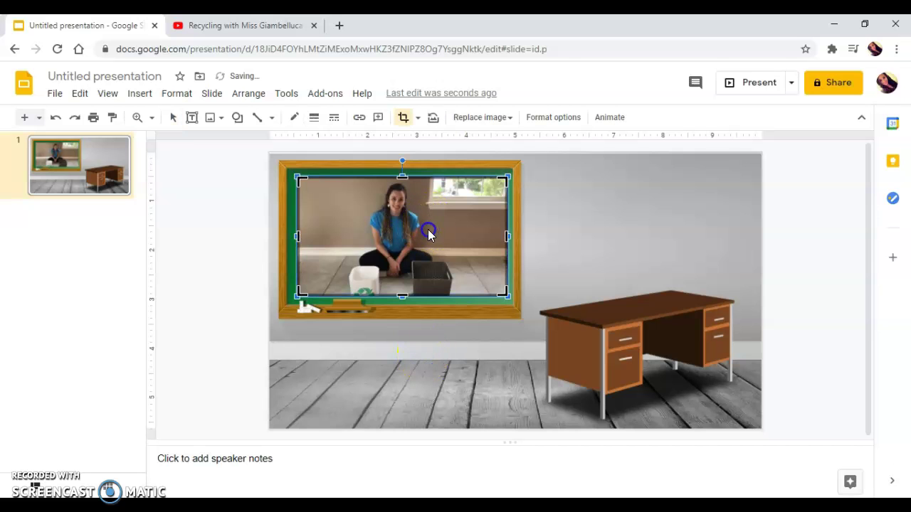
- Leave crop mode on the video snip, switch to the YouTube recycling video and copy its embed code from the sharing options
left_click(404, 359)
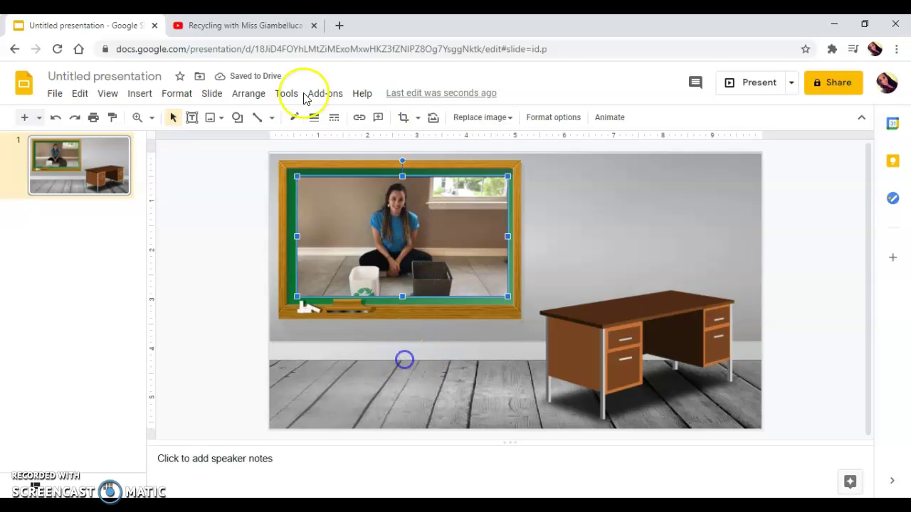
left_click(272, 25)
scroll(268, 378, "down", 1)
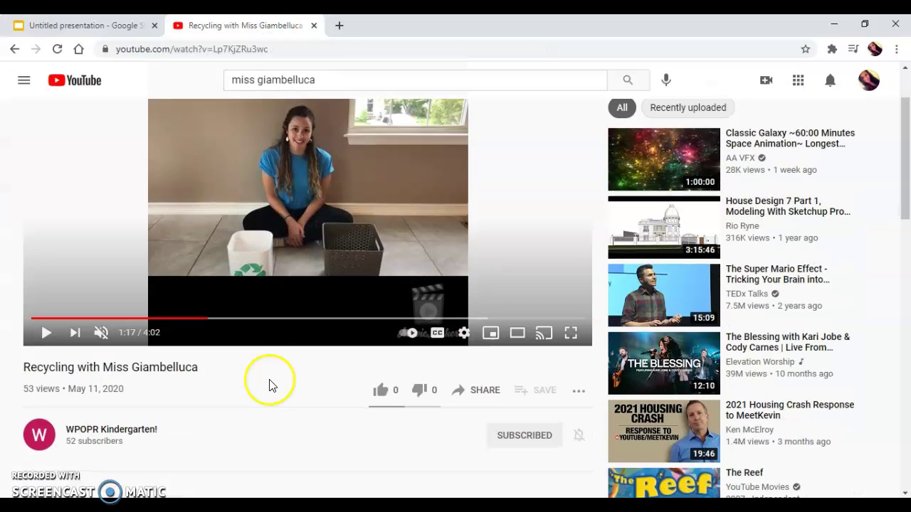
left_click(473, 394)
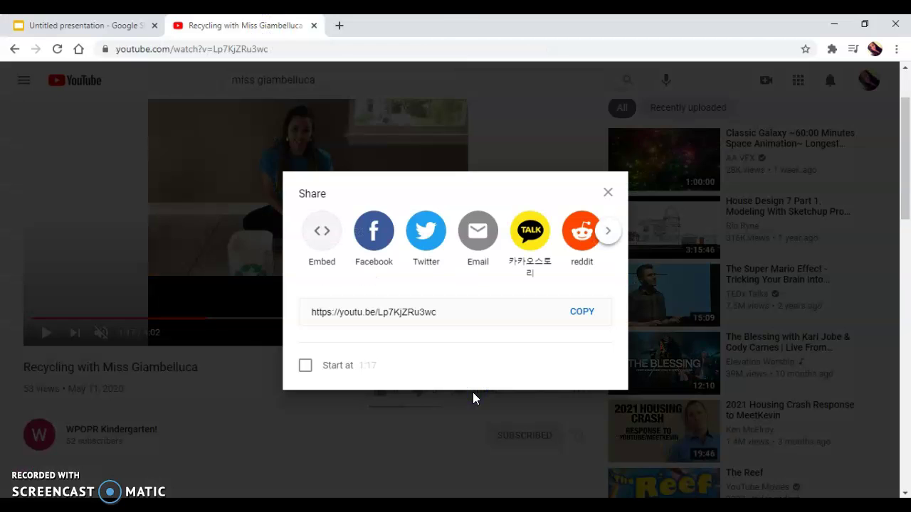
left_click(584, 320)
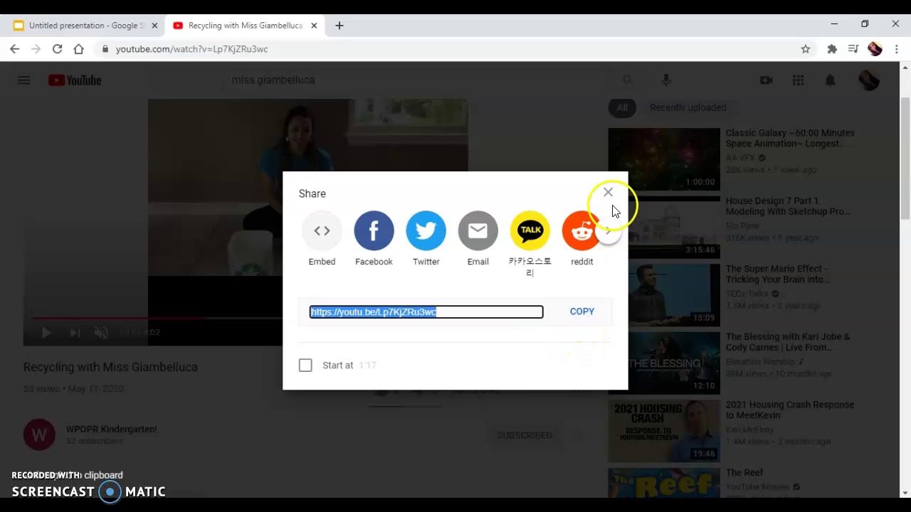
left_click(320, 232)
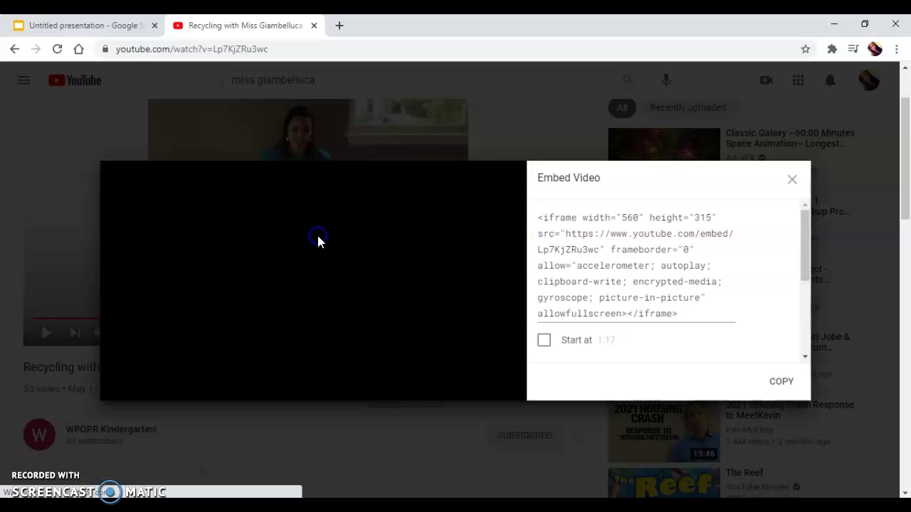
left_click(781, 384)
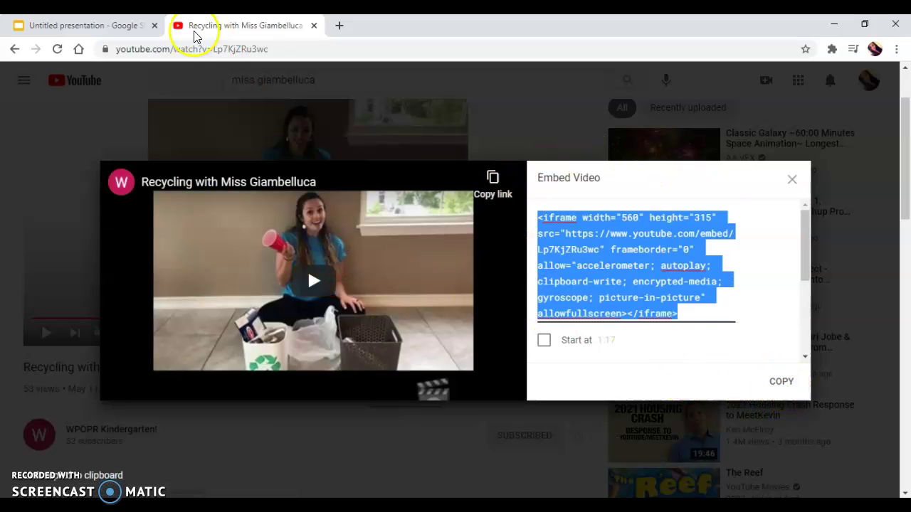
- Switch back to Google Slides, try to link the chalkboard's video picture to the copied embed code and clear the link entry
left_click(104, 19)
left_click(494, 350)
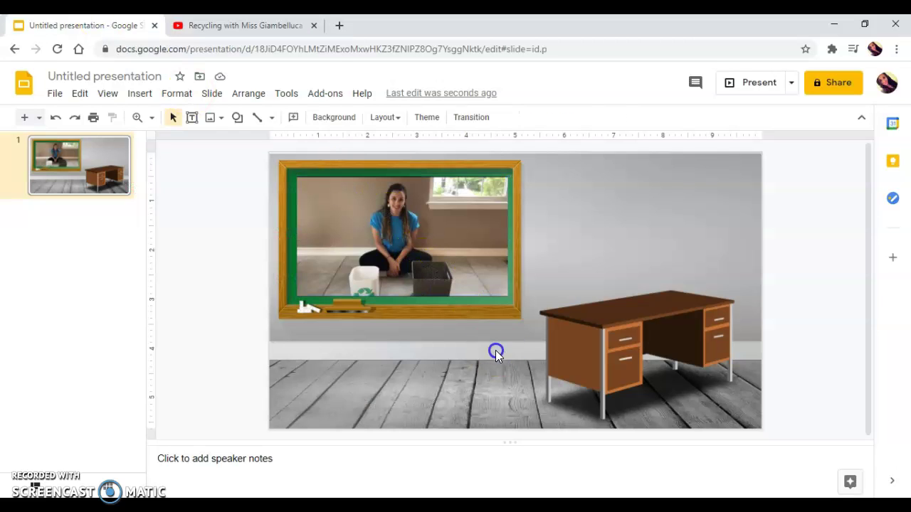
left_click(461, 282)
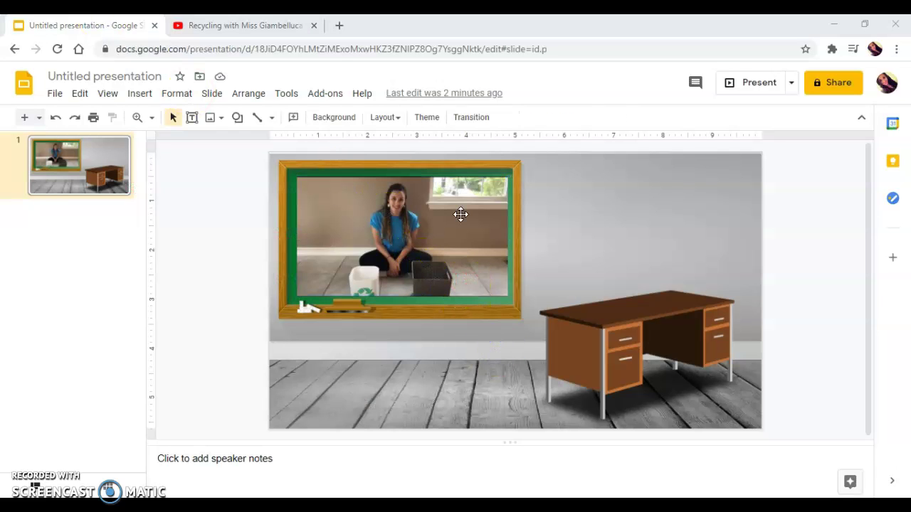
left_click(460, 214)
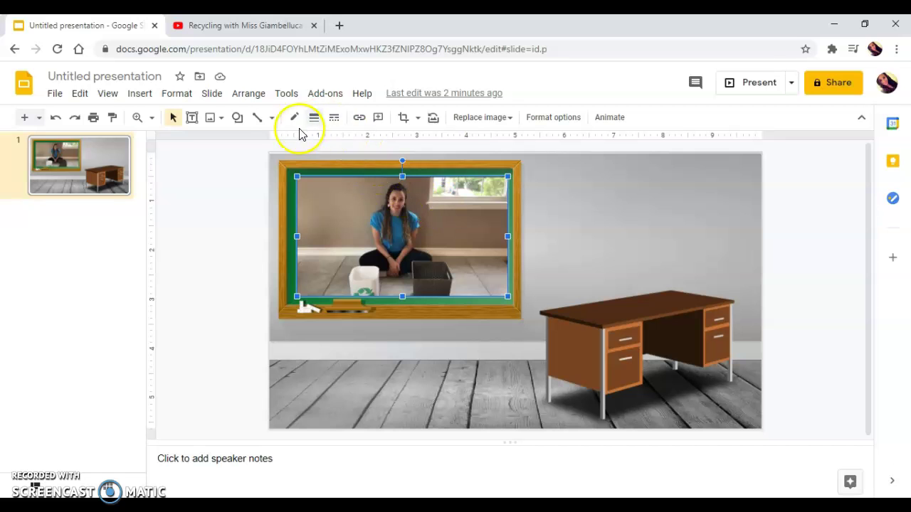
left_click(361, 119)
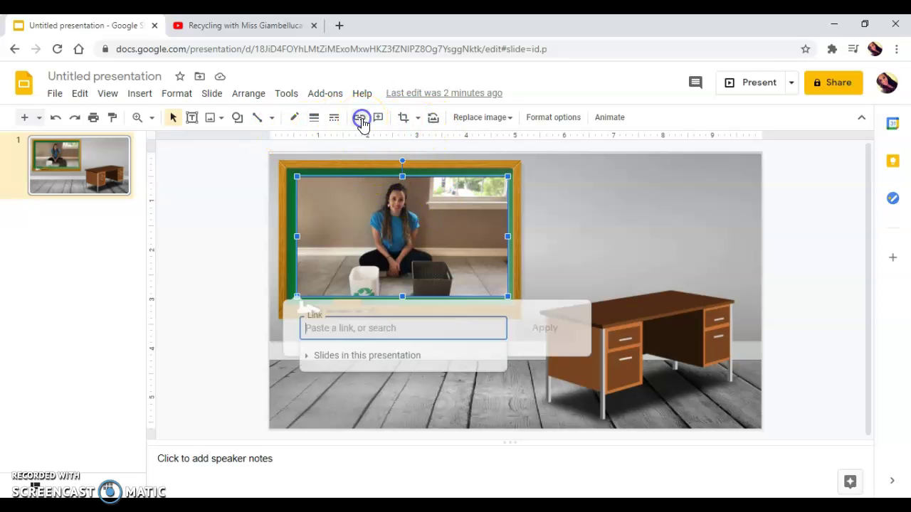
left_click(324, 335)
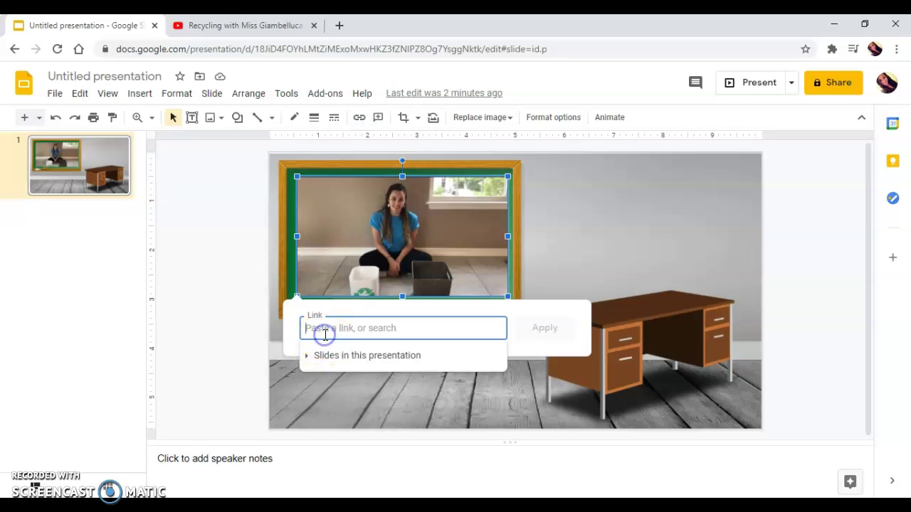
key("ctrl+v")
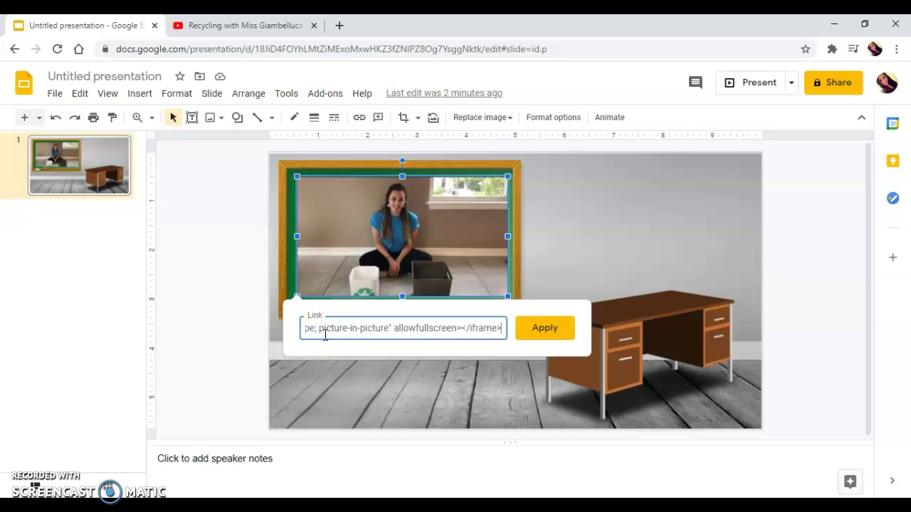
left_click(430, 336)
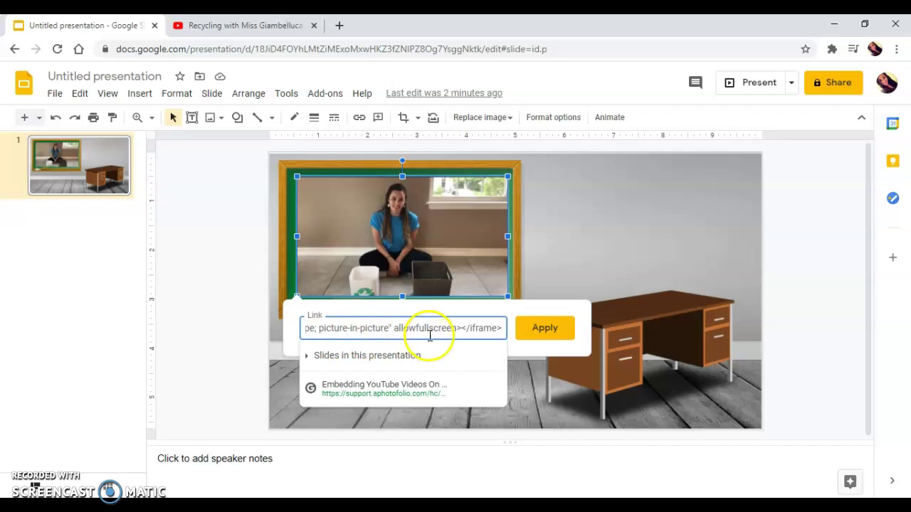
left_click(539, 337)
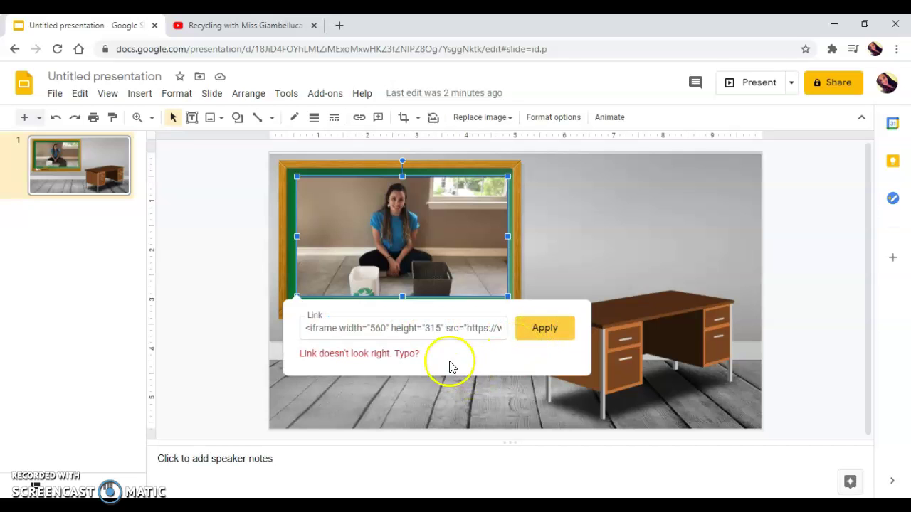
left_click(456, 329)
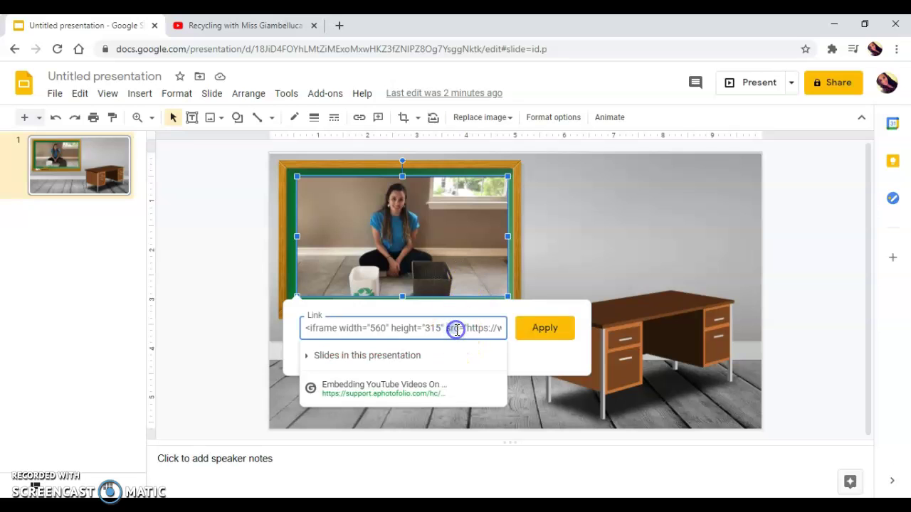
triple_click(456, 330)
key("BackSpace")
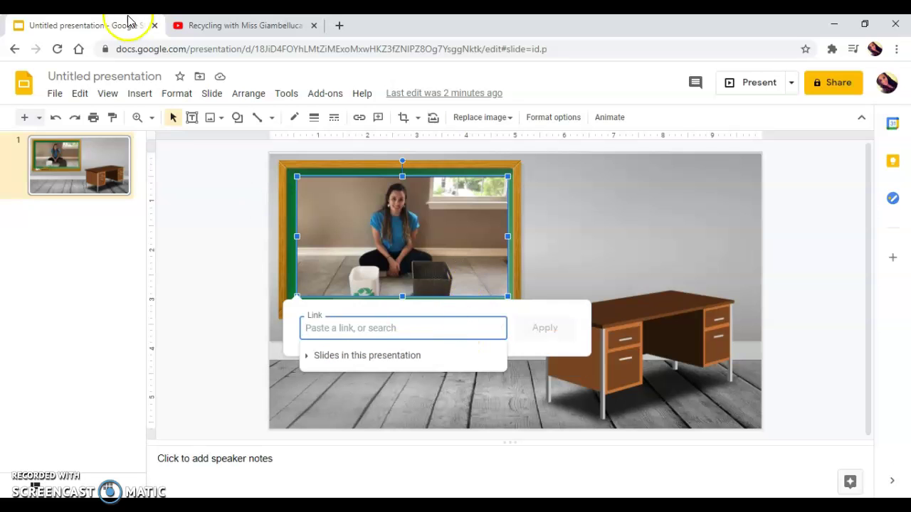
- Switch to the YouTube recycling video, close the embed view and copy the video's short share link
left_click(193, 42)
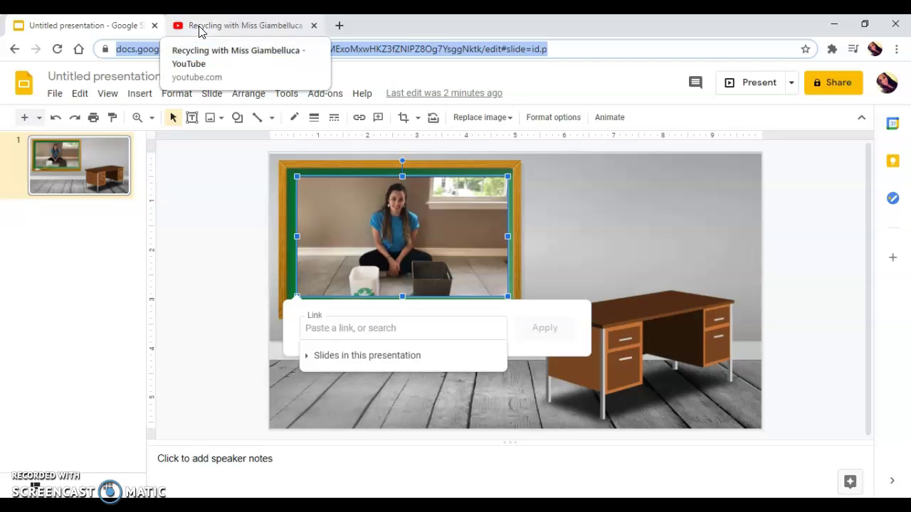
left_click(199, 28)
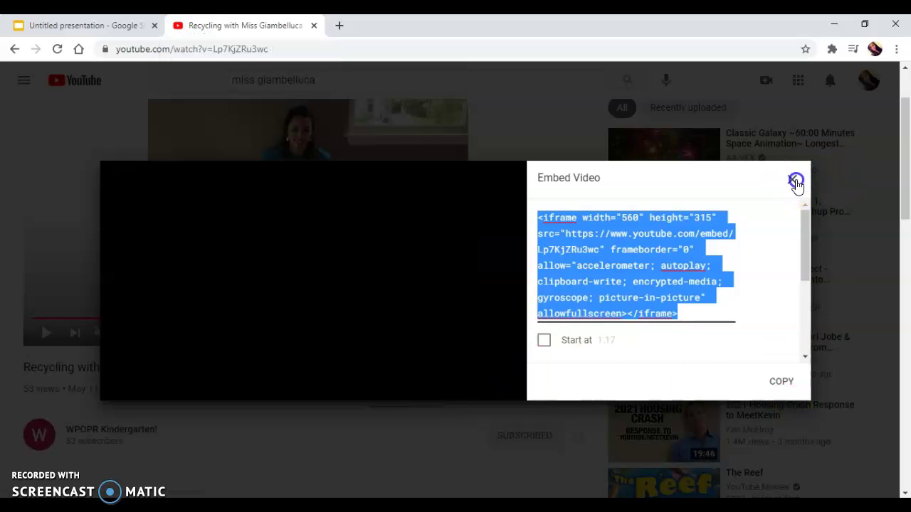
left_click(792, 178)
left_click(480, 391)
left_click(573, 313)
left_click(71, 21)
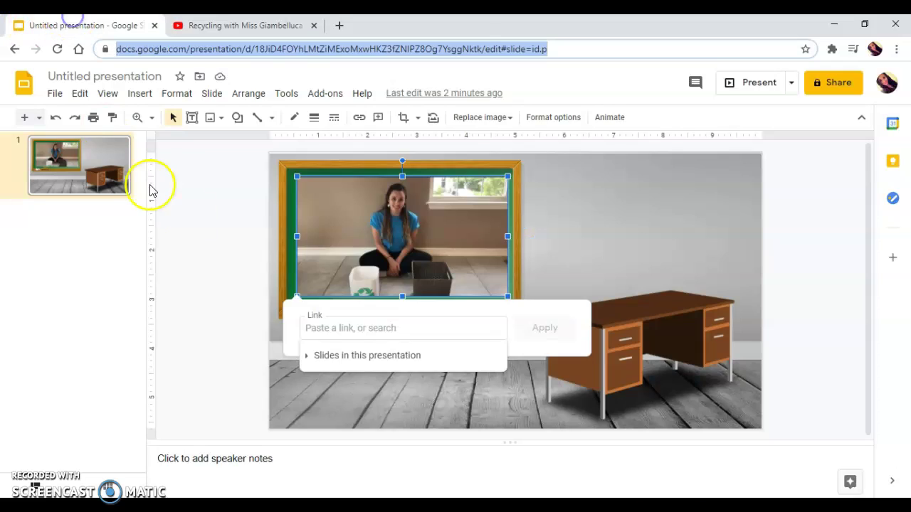
left_click(359, 328)
key("ctrl+v")
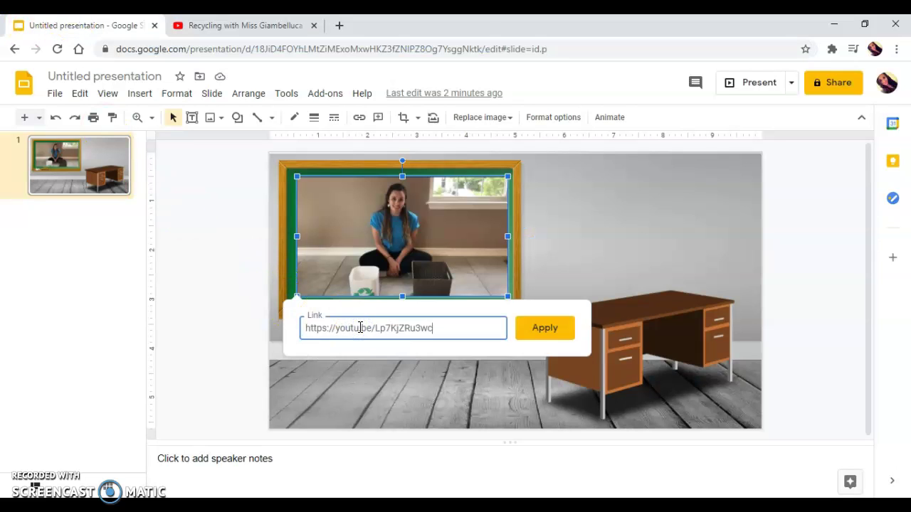
left_click(559, 328)
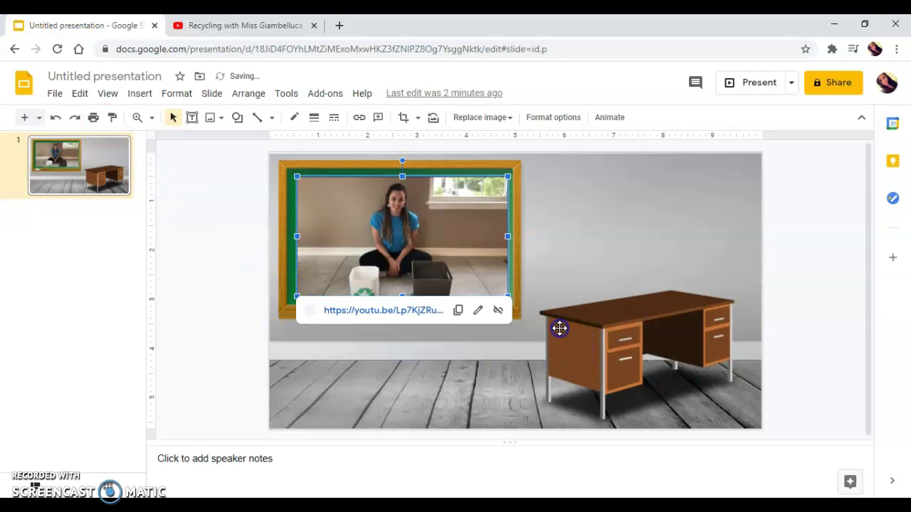
left_click(451, 379)
- Test the picture's link by opening the YouTube video, return to the Google Slides presentation and deselect the picture
left_click(373, 259)
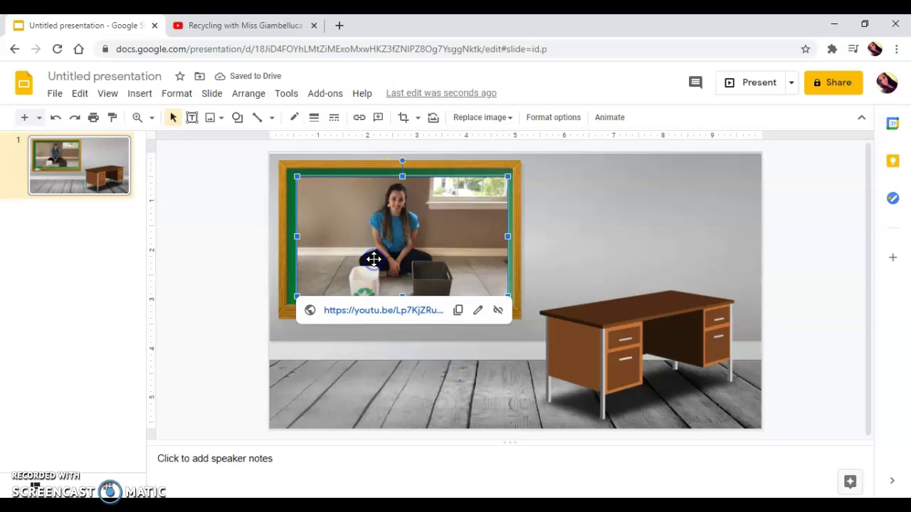
left_click(357, 312)
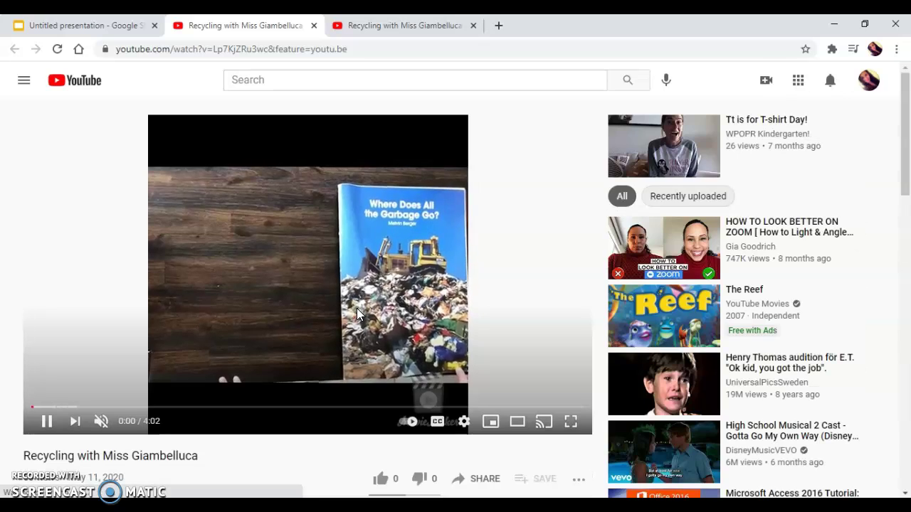
left_click(356, 311)
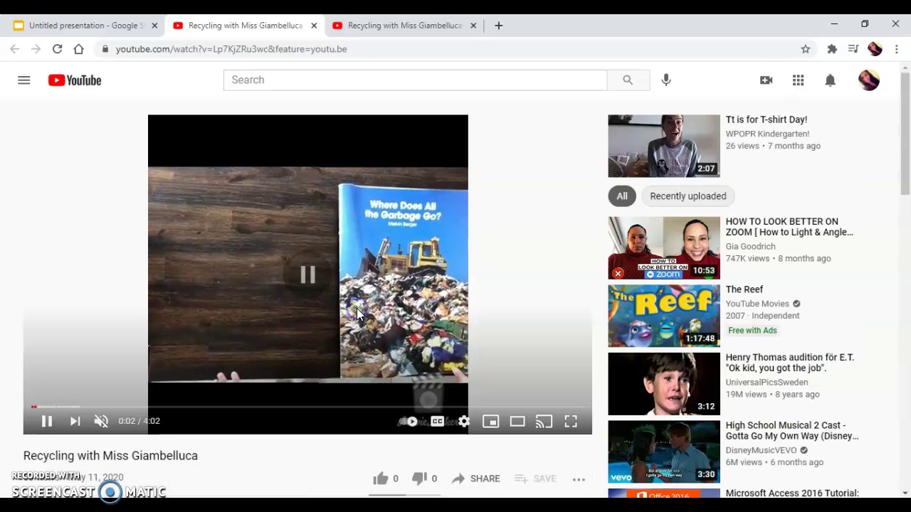
left_click(123, 29)
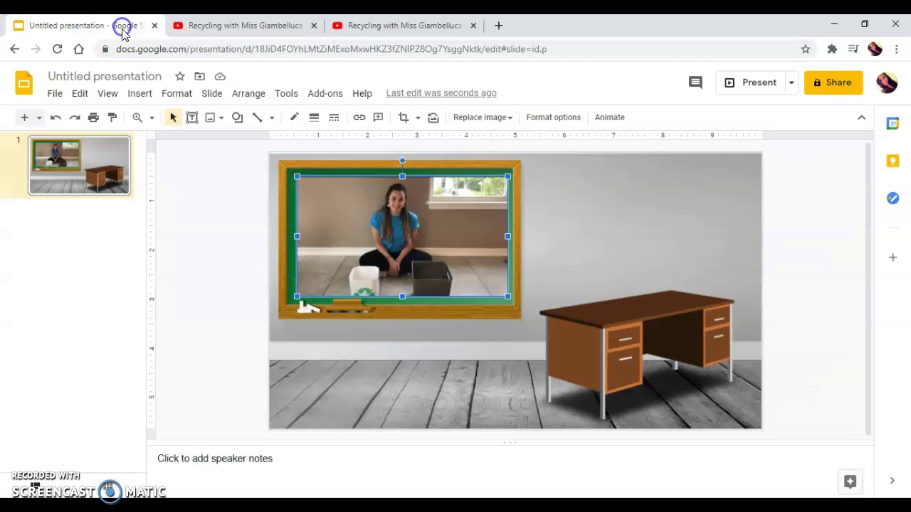
left_click(409, 384)
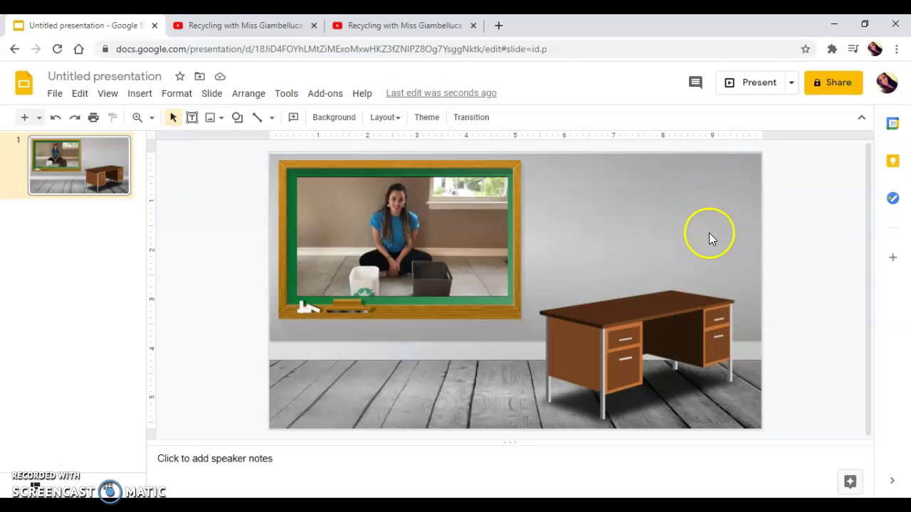
- Open the Bitmoji extension and search it for "wave"
left_click(831, 49)
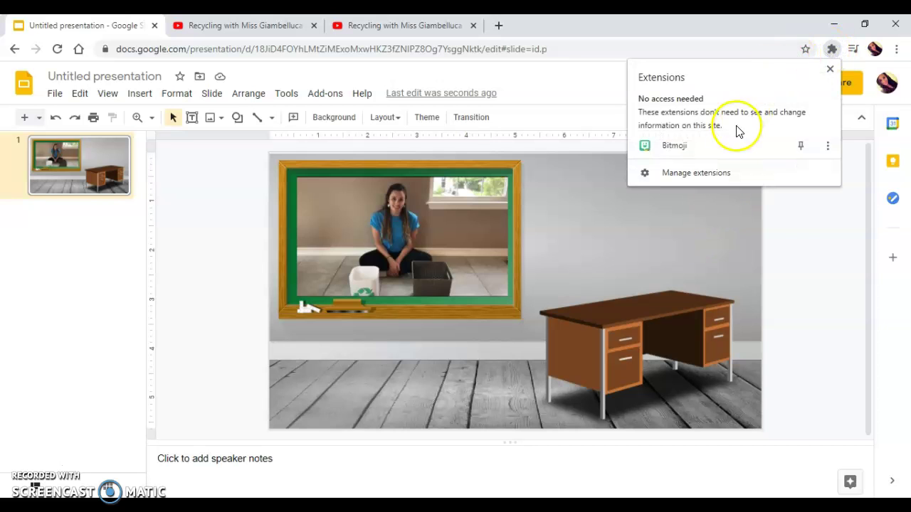
left_click(703, 145)
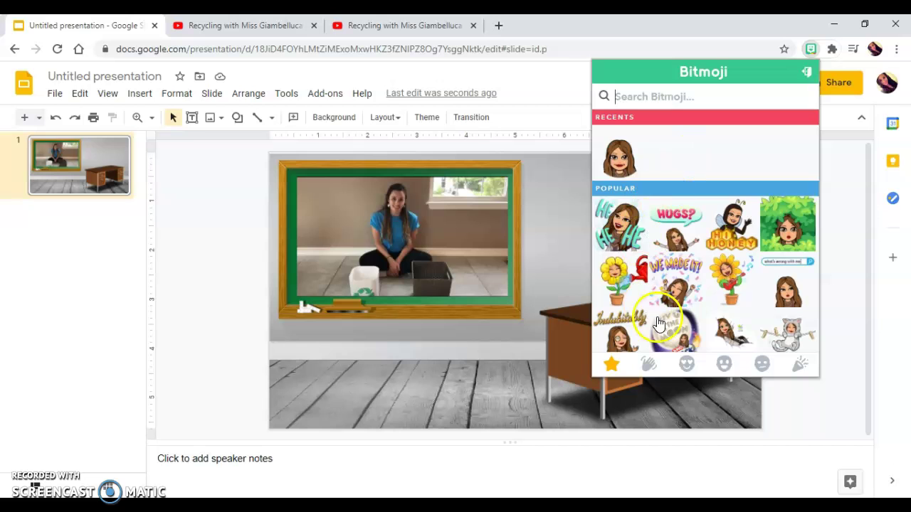
left_click(675, 98)
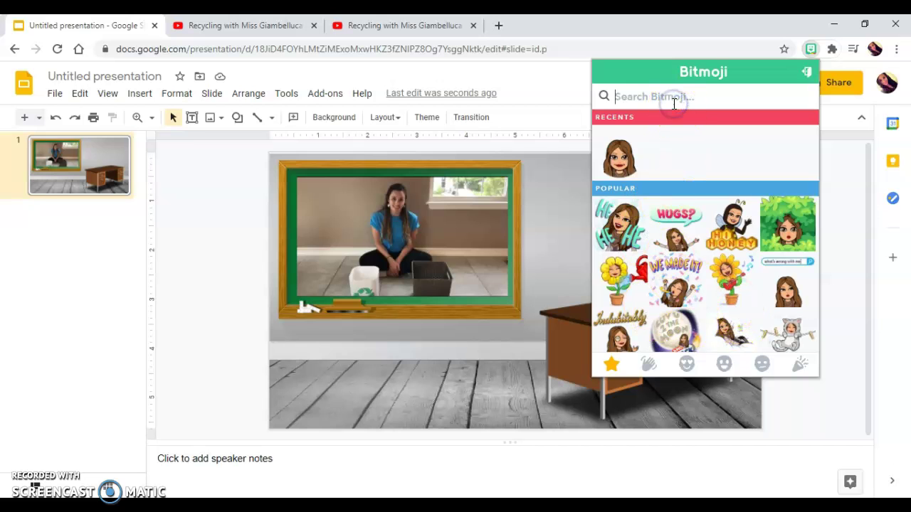
type("wave")
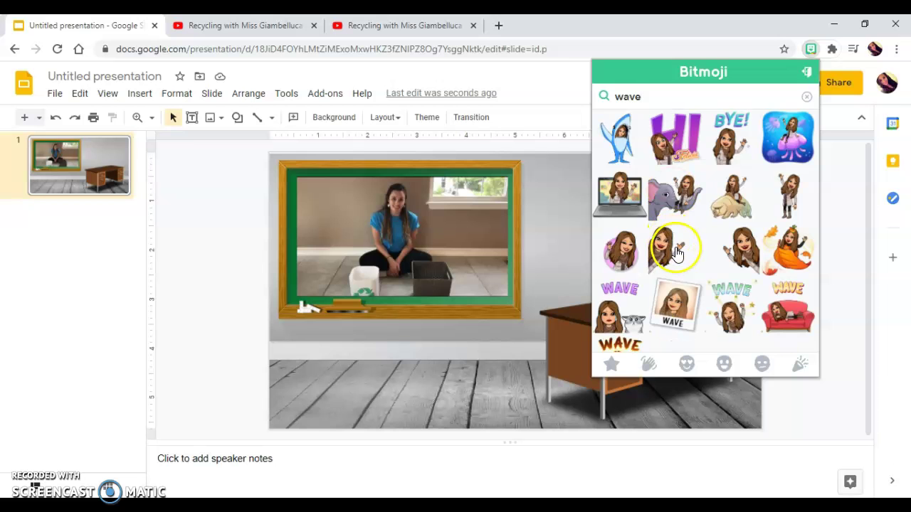
- Copy the waving Bitmoji in the blue shark costume as an image and close the extension
scroll(676, 250, "down", 1)
scroll(676, 250, "up", 1)
left_click(617, 142)
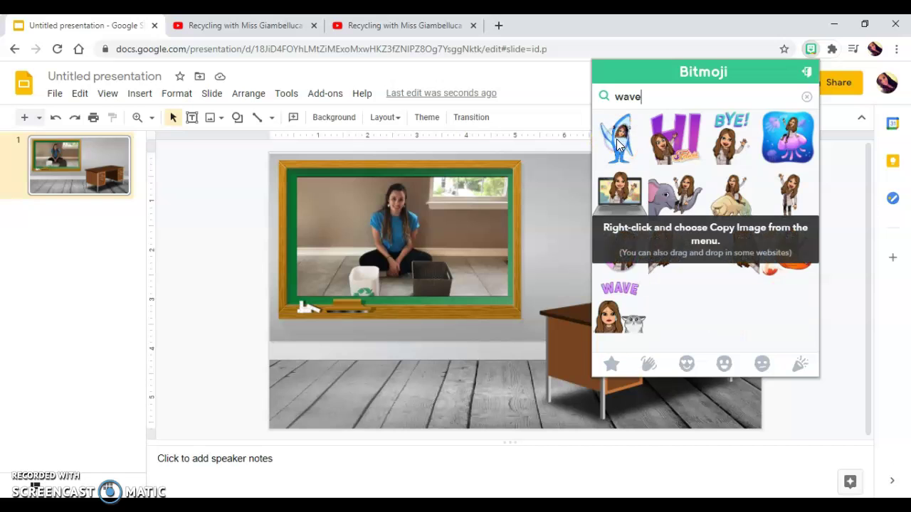
right_click(618, 149)
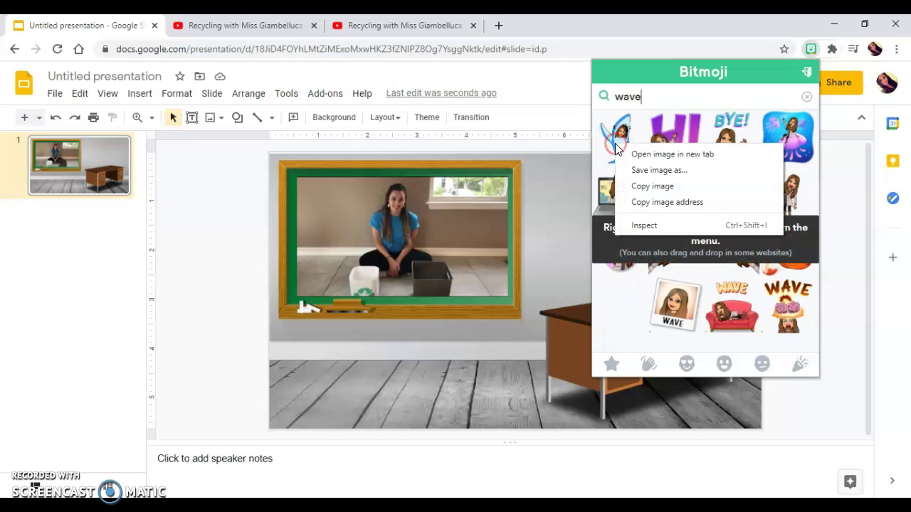
left_click(636, 184)
left_click(535, 278)
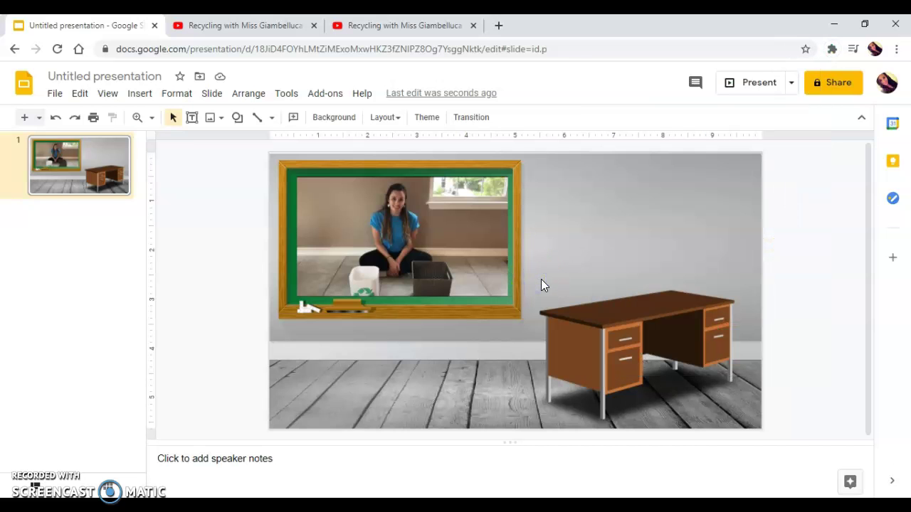
- Paste the shark-costume Bitmoji onto the slide, enlarge it and position it in front of the desk
key("ctrl+v")
left_click_drag(664, 283, 770, 396)
left_click_drag(658, 306, 682, 340)
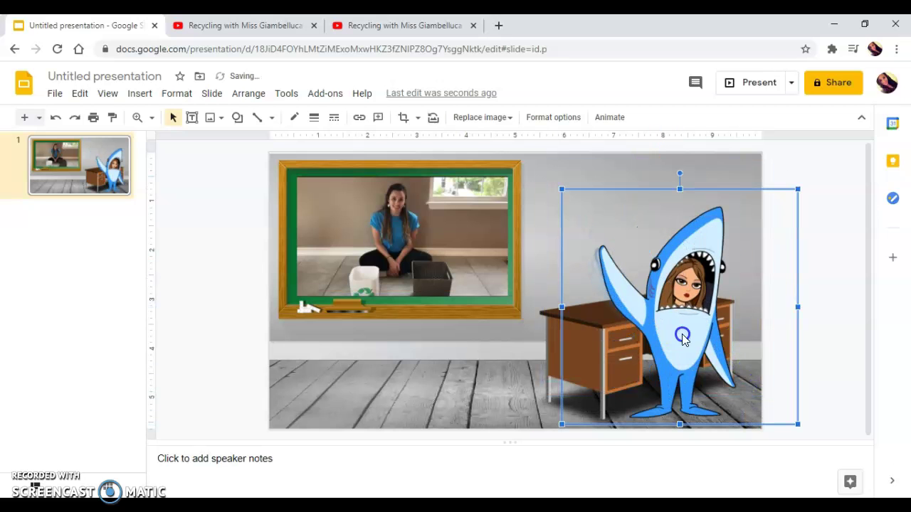